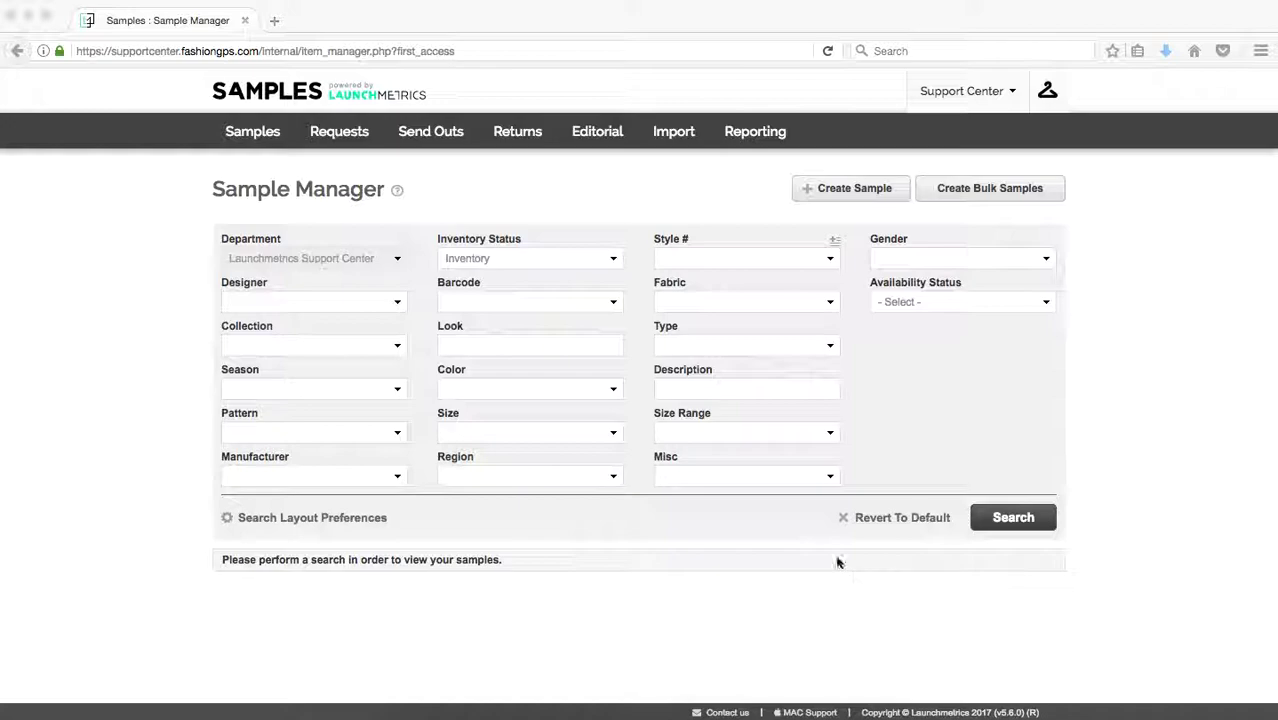
Open the Collection Editor and start creating a new collection
click(257, 140)
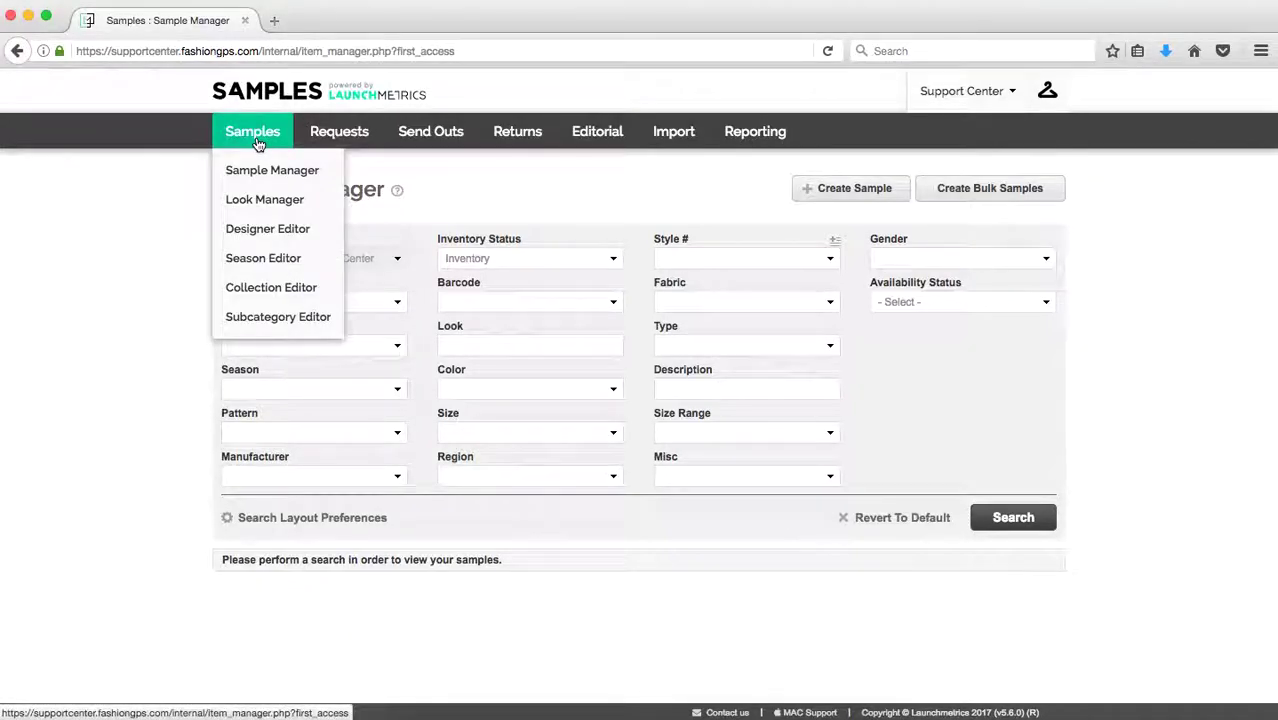
click(296, 292)
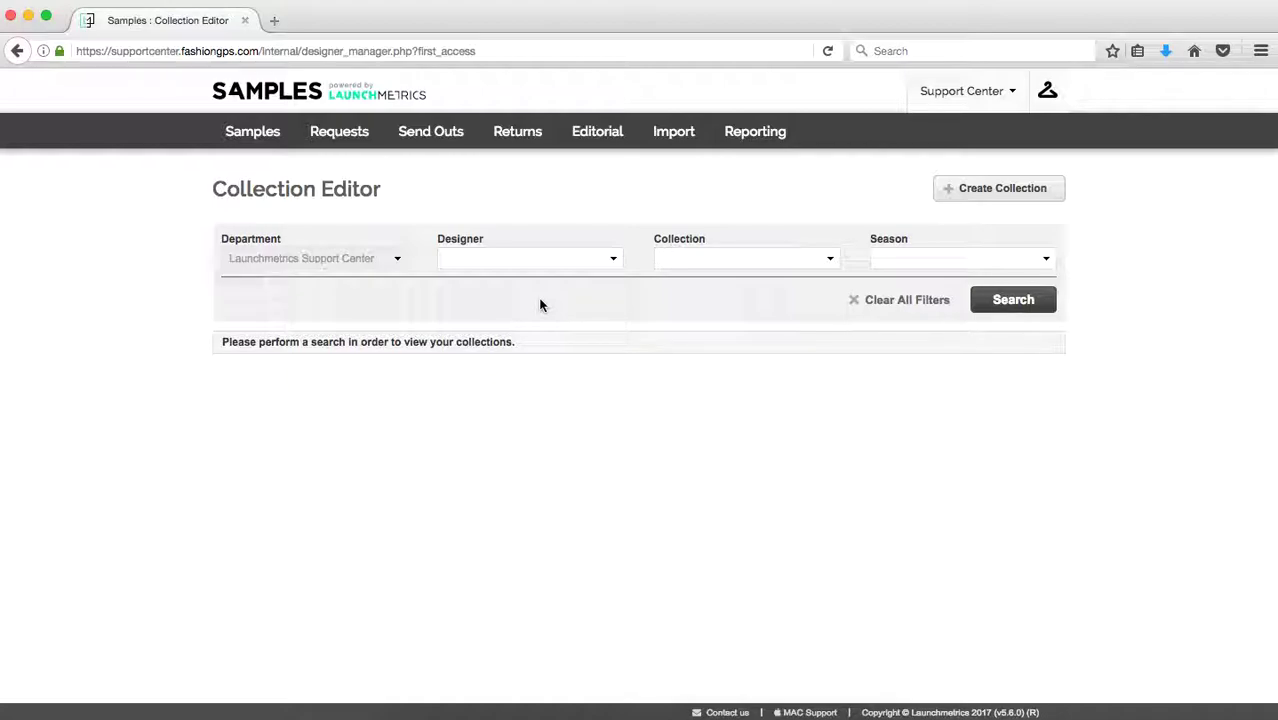
click(1027, 202)
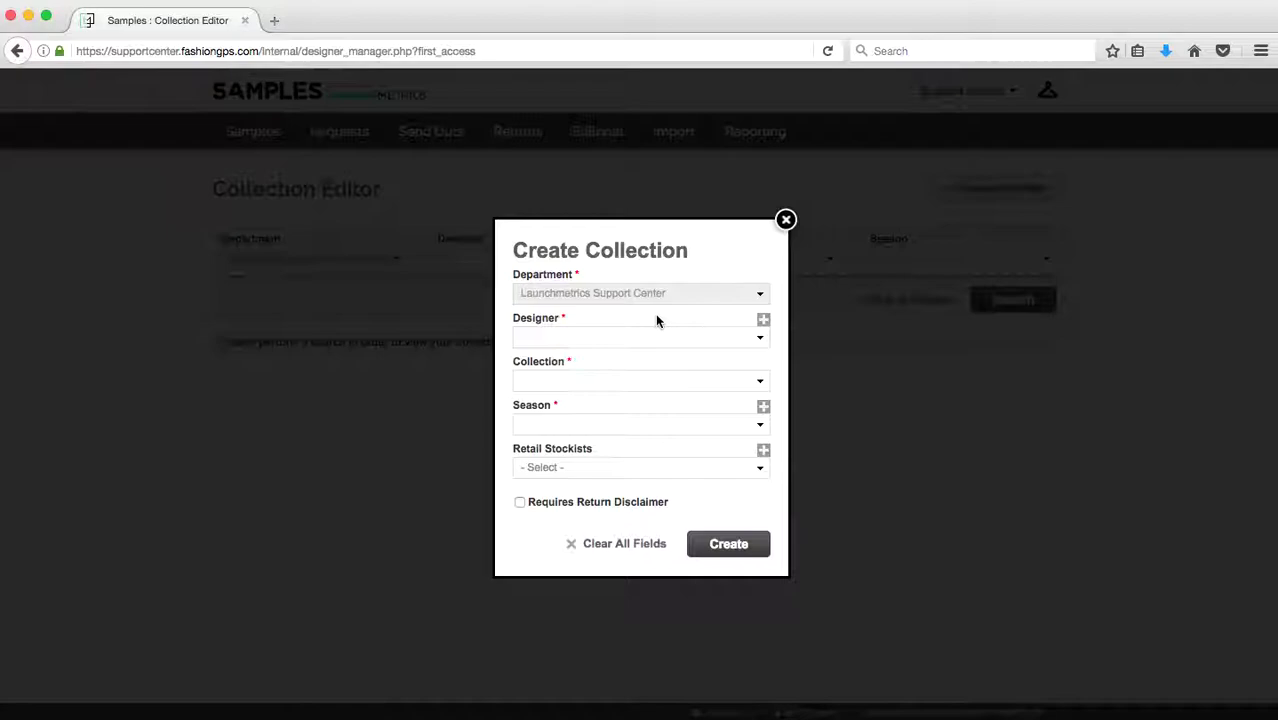
Look up "Launchmetrics" among the existing designers for the new collection, and leave the designer field empty
click(650, 335)
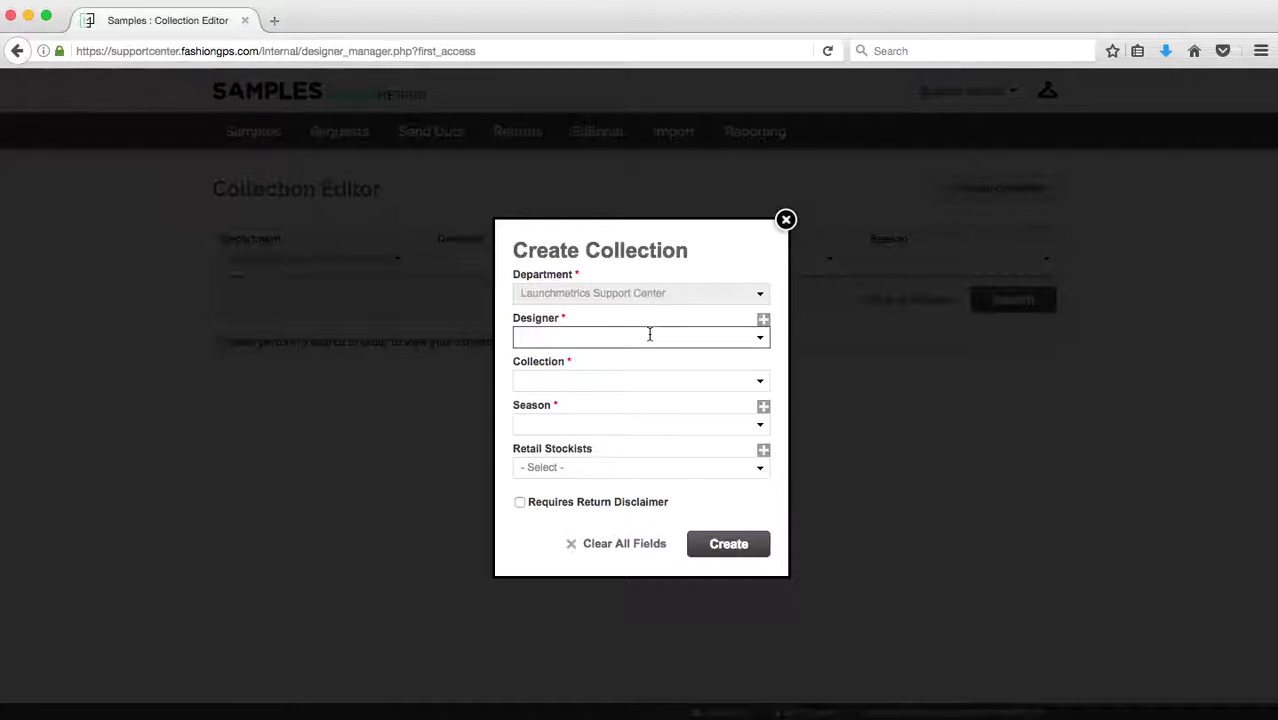
text(Launchmetrics)
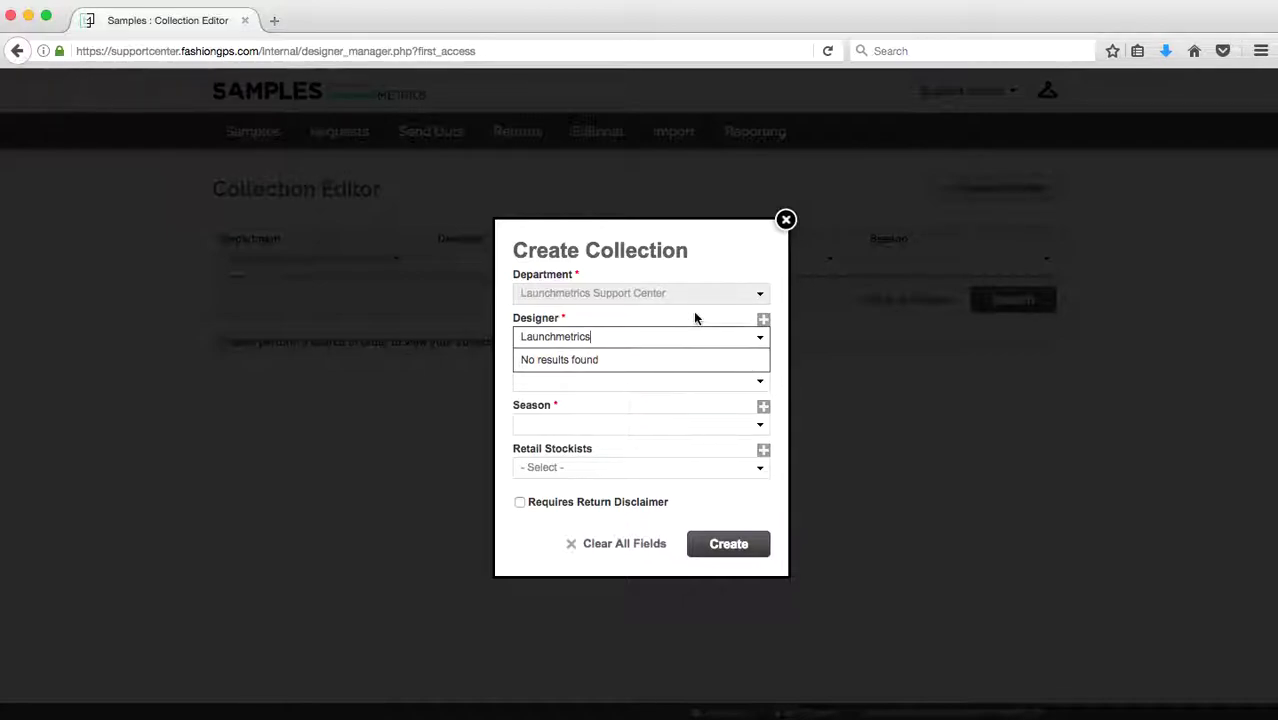
key(super+a)
key(BackSpace)
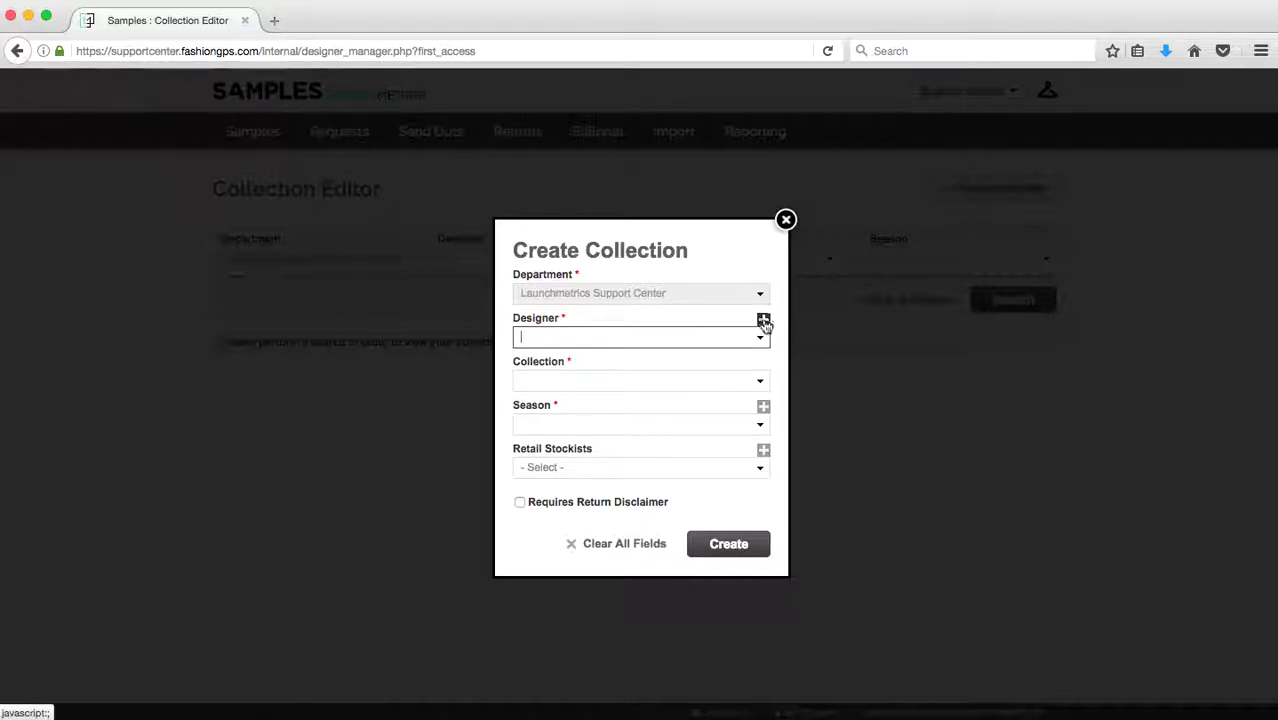
Add a new designer named "Launchmetrics" from within the collection form
click(765, 325)
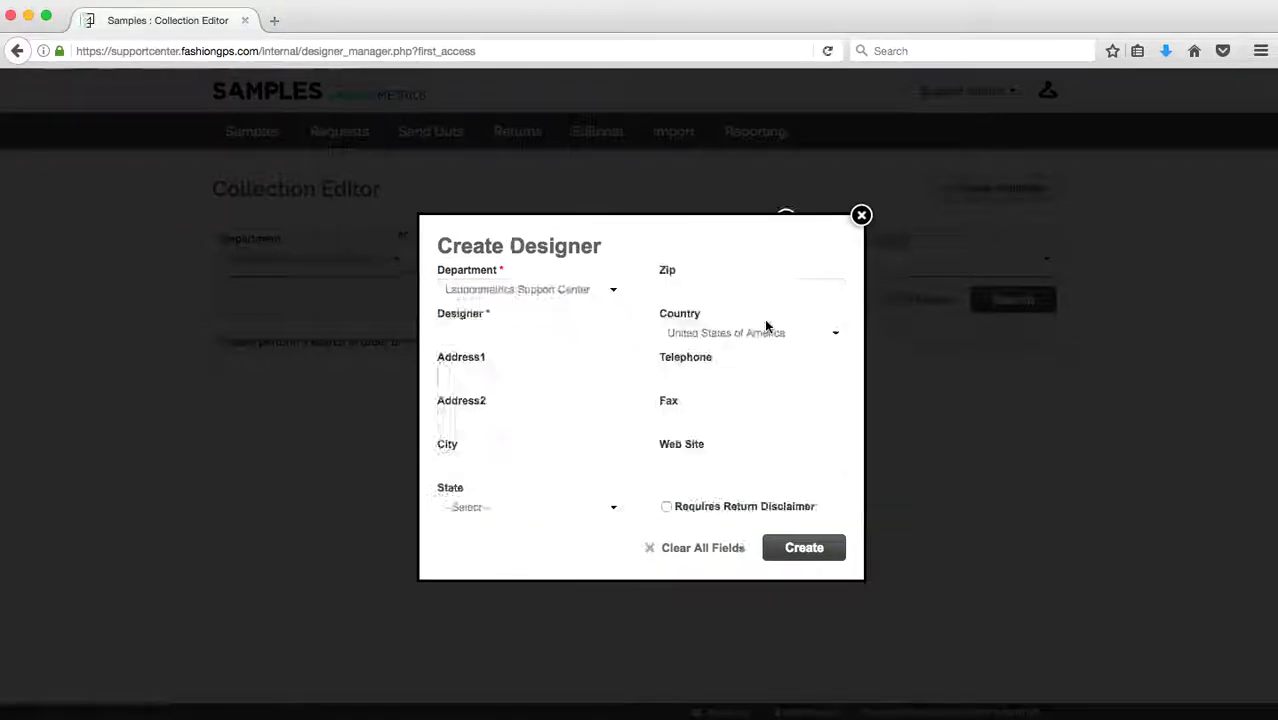
click(578, 325)
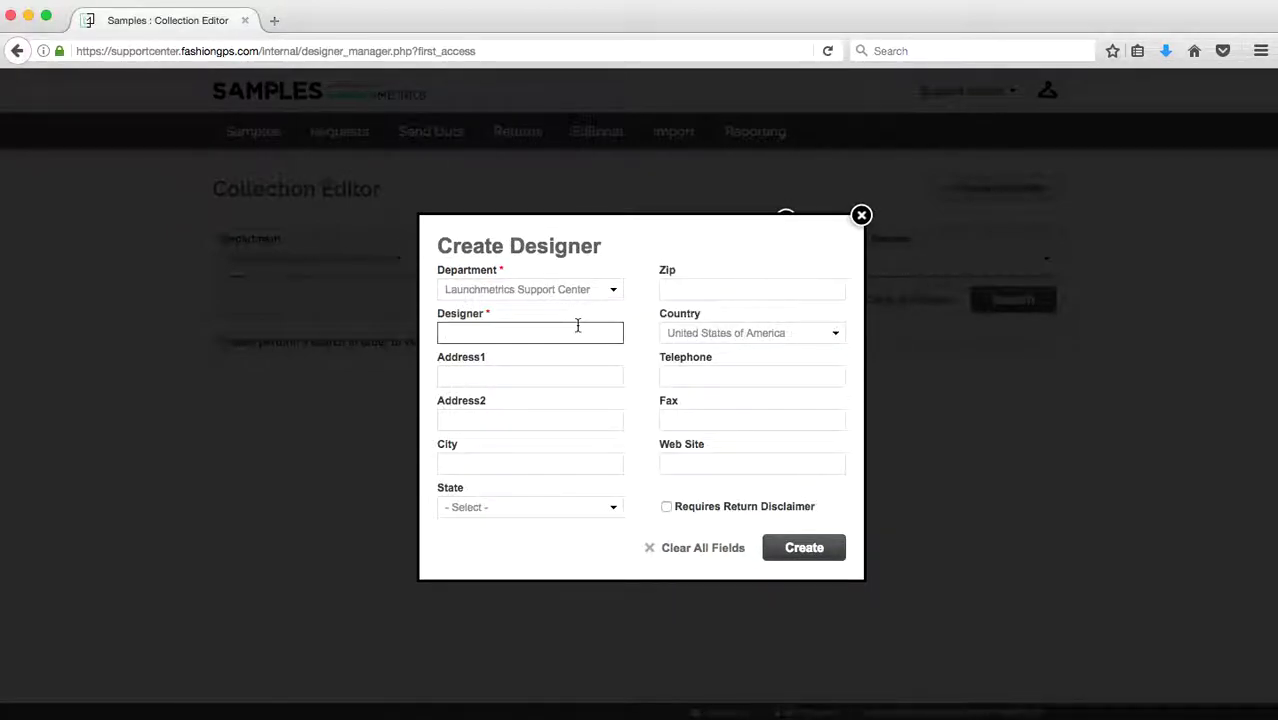
text(Launchmet)
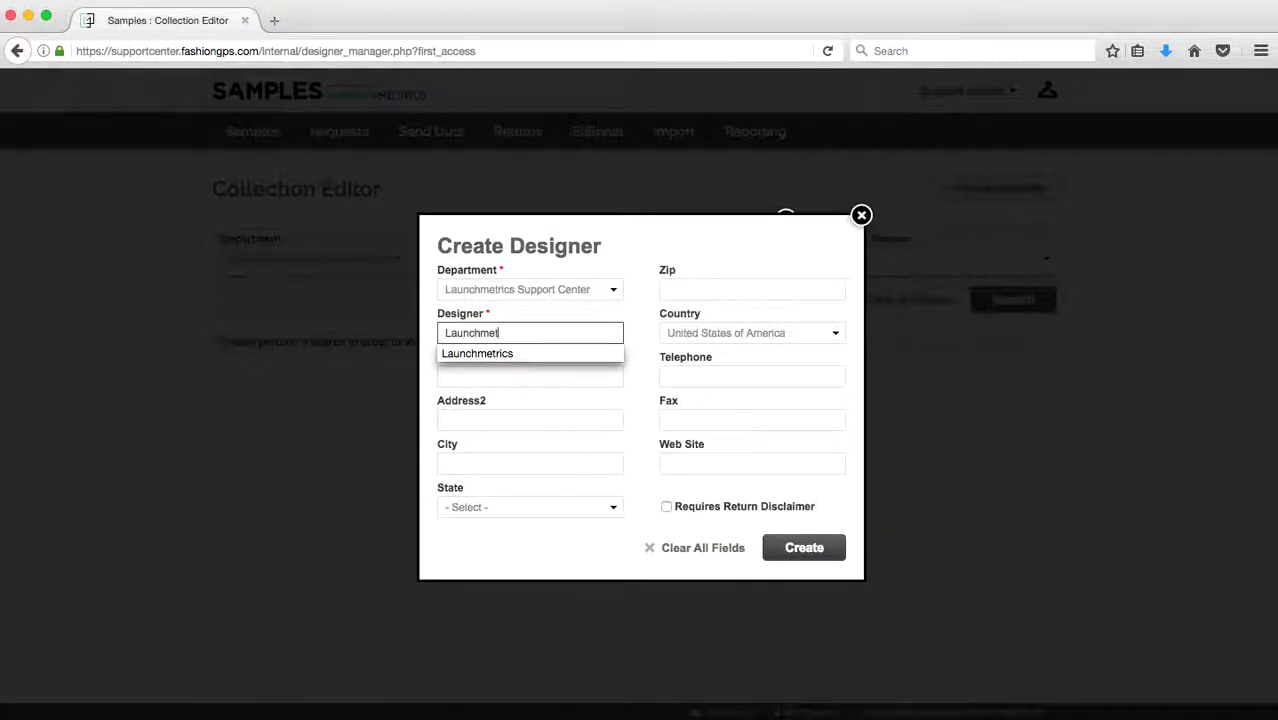
text(rics)
key(Tab)
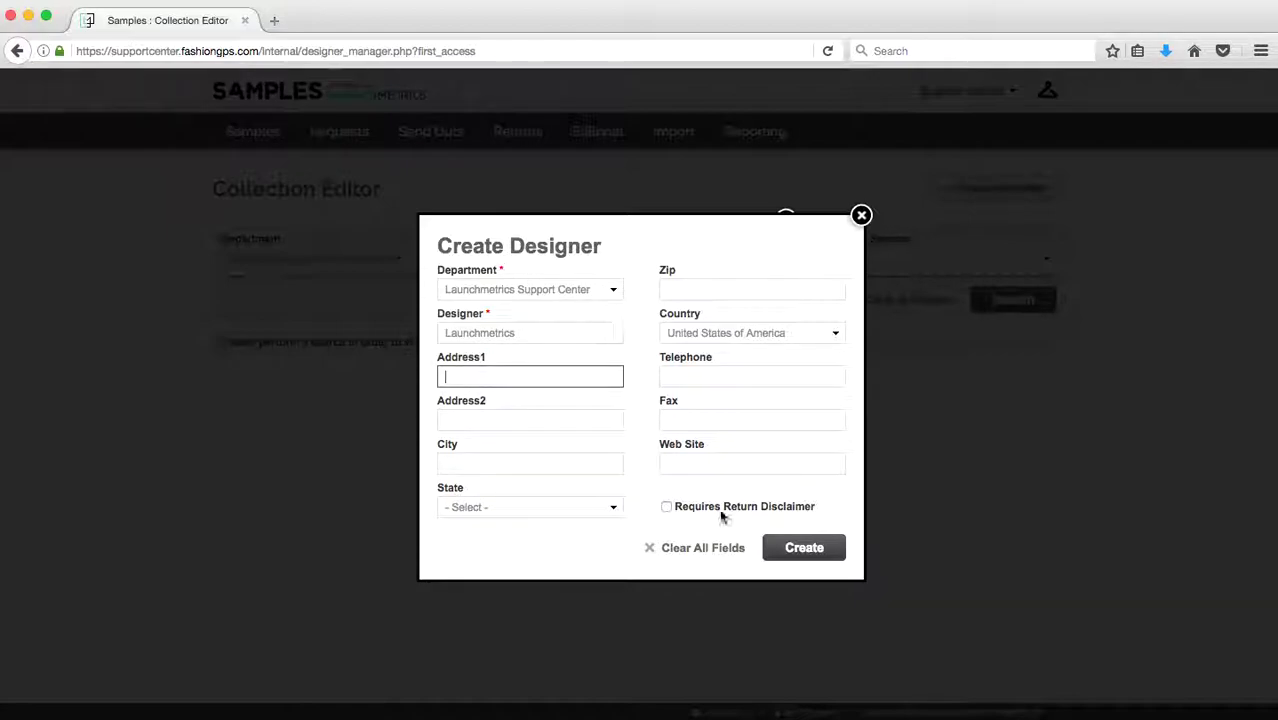
click(772, 548)
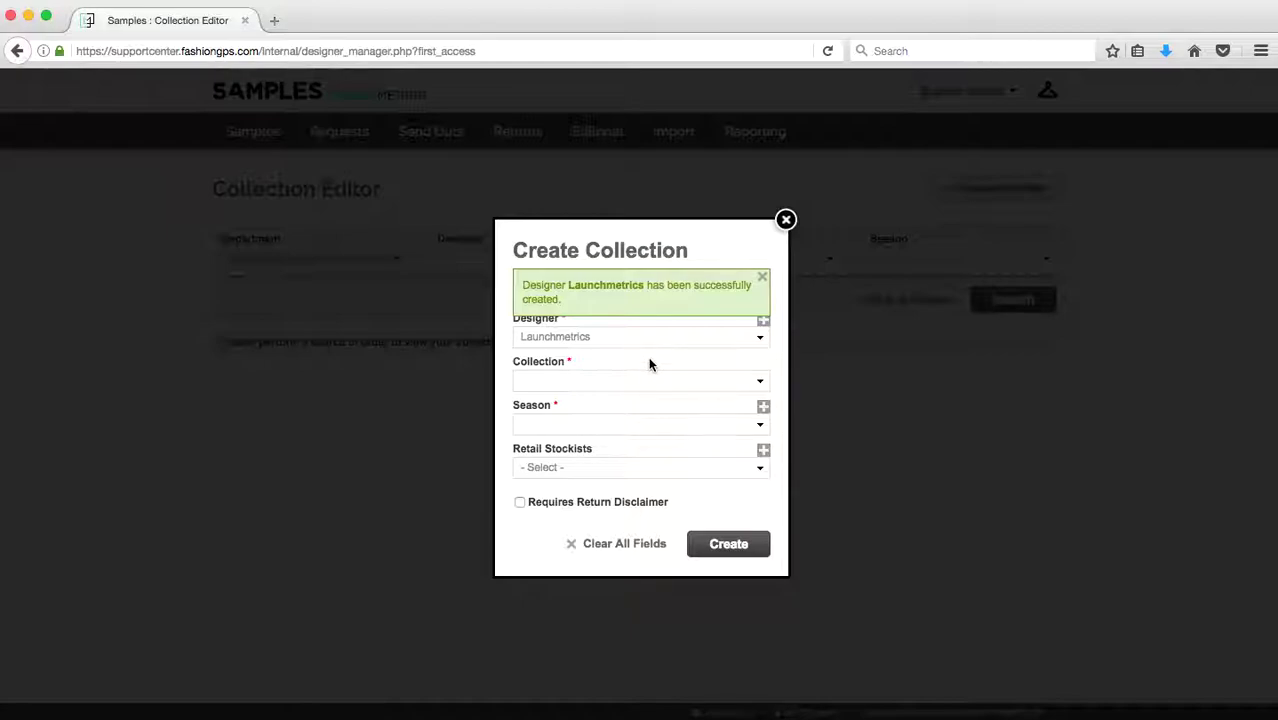
Name the new collection "Support Center Video"
click(638, 381)
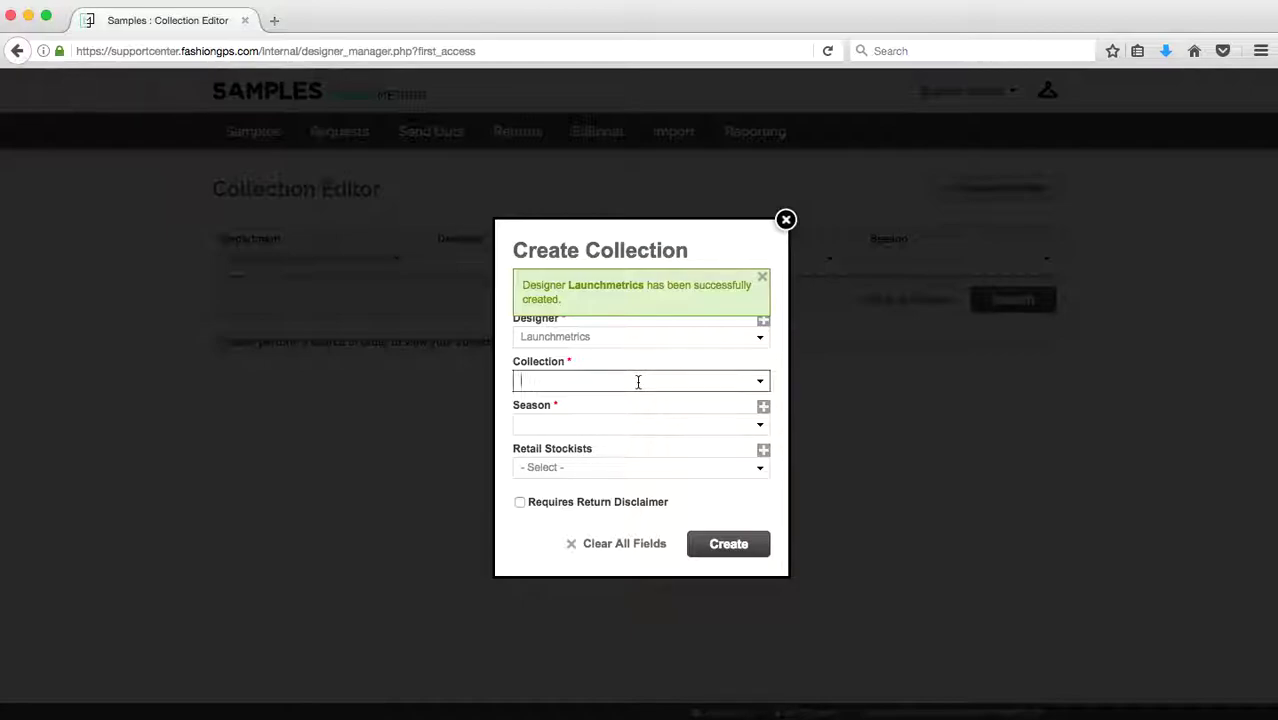
text(Support Center Video)
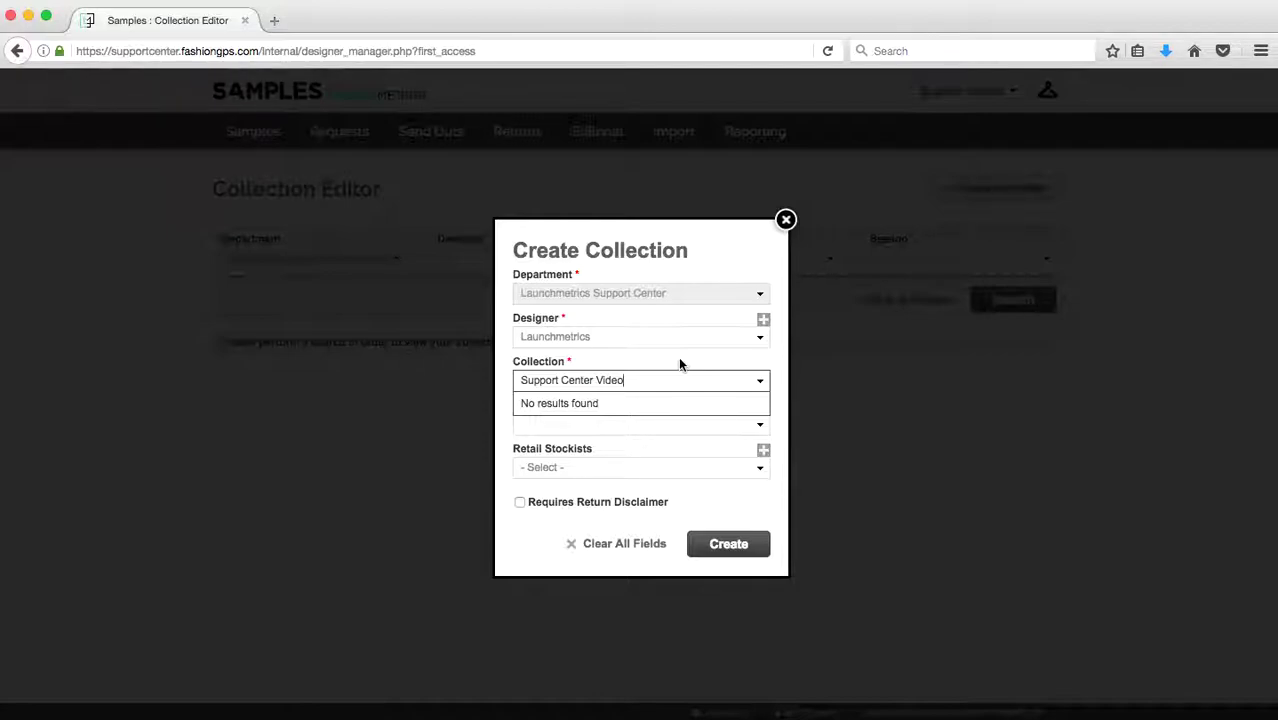
click(679, 362)
Look up "SS18" among the existing seasons for the collection, and leave the season field empty
click(642, 430)
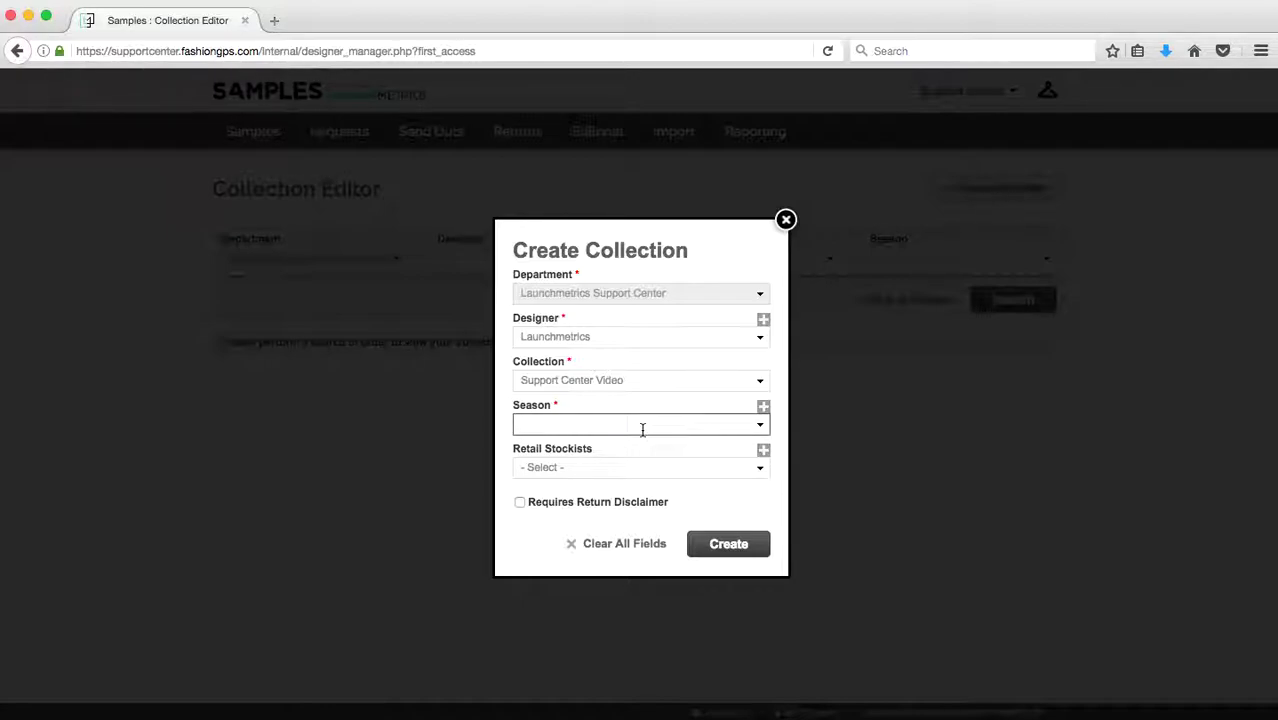
text(SS18)
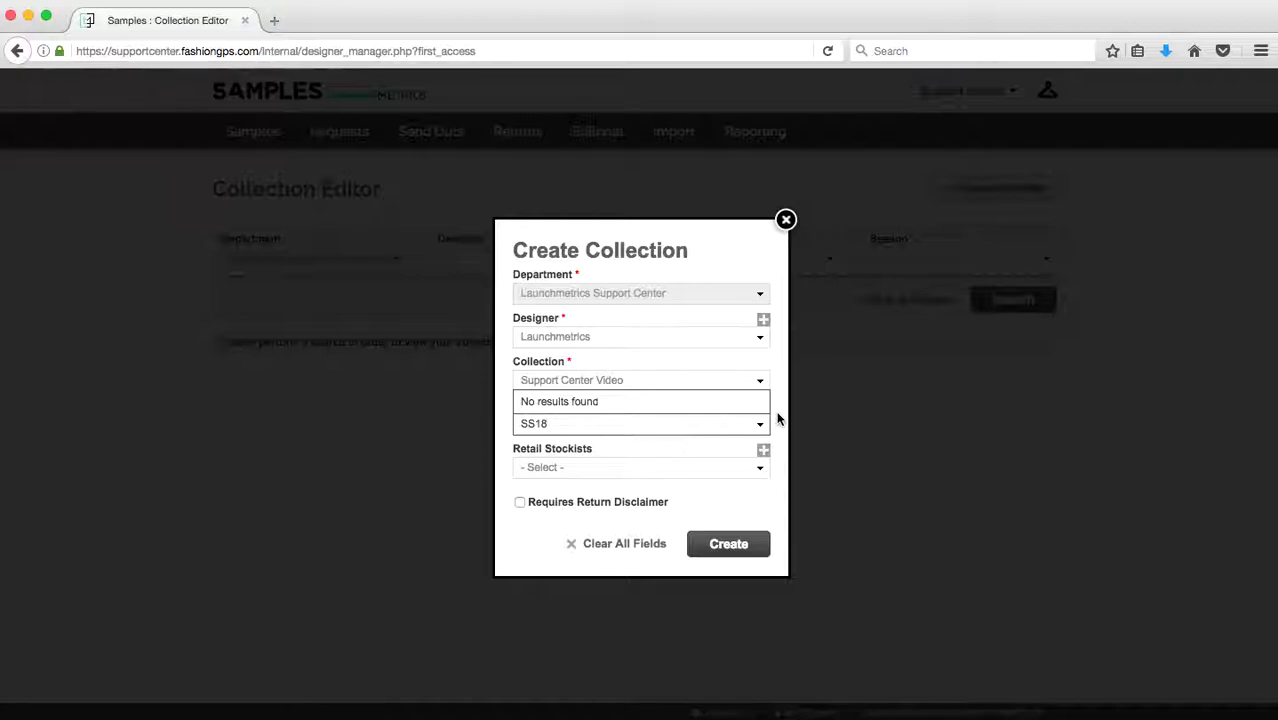
key(super+a)
key(BackSpace)
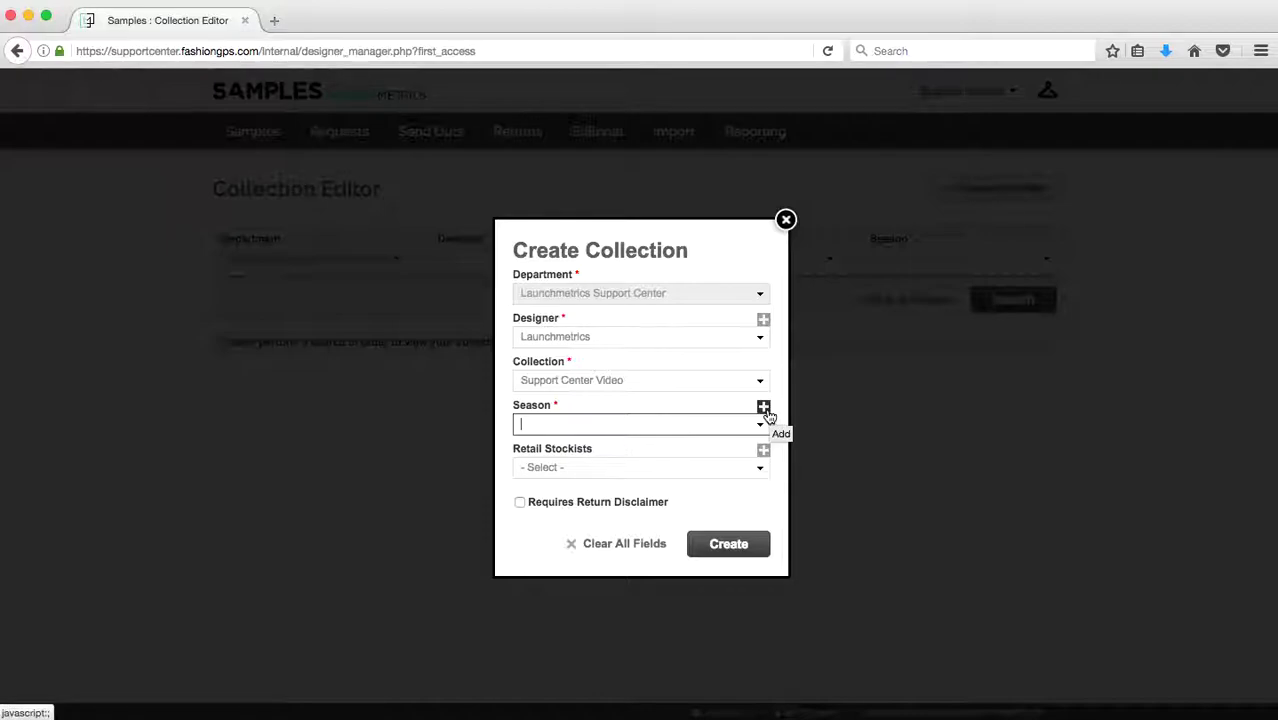
Add a new season from within the collection form, with season code SS and year 2018
click(764, 409)
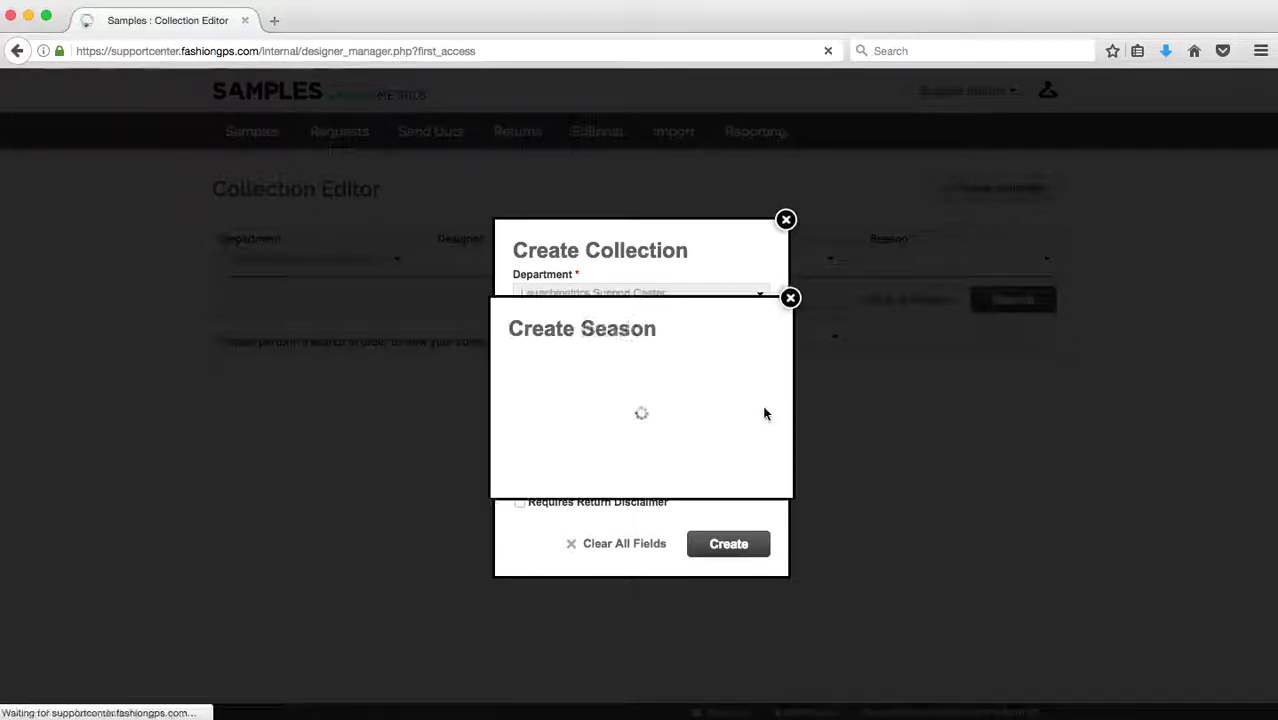
click(692, 403)
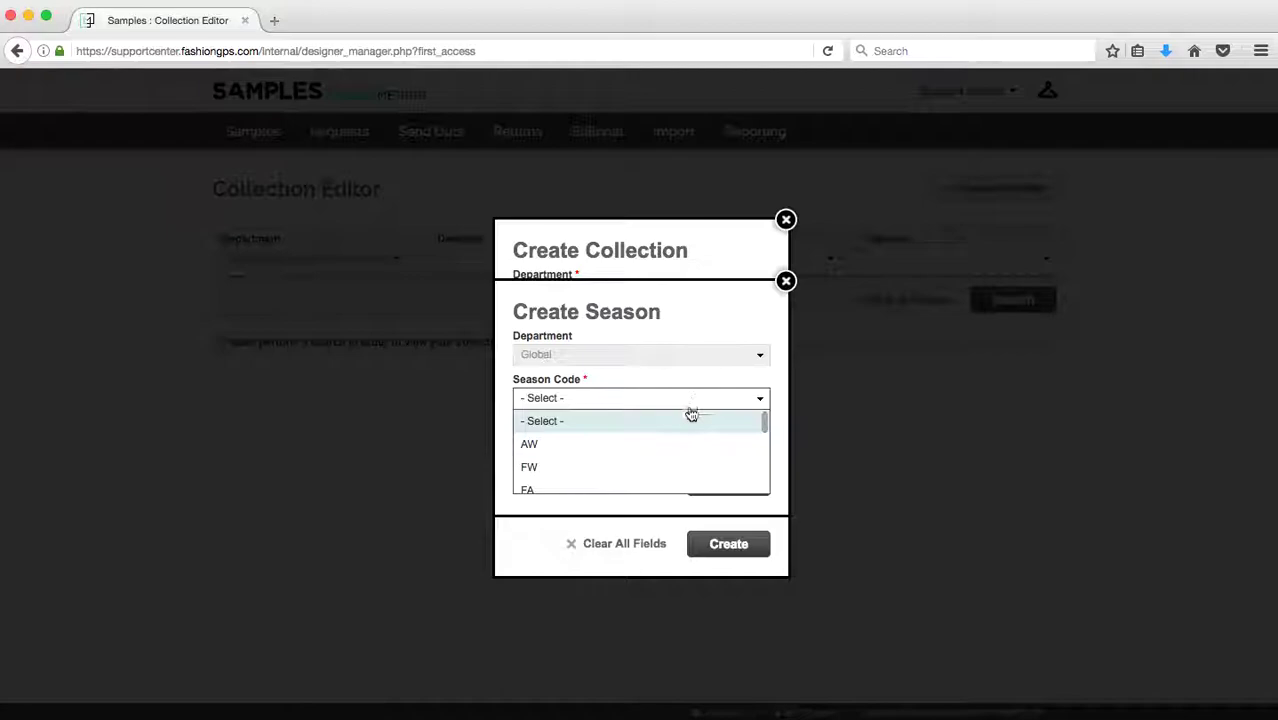
scroll(683, 460, down, 5)
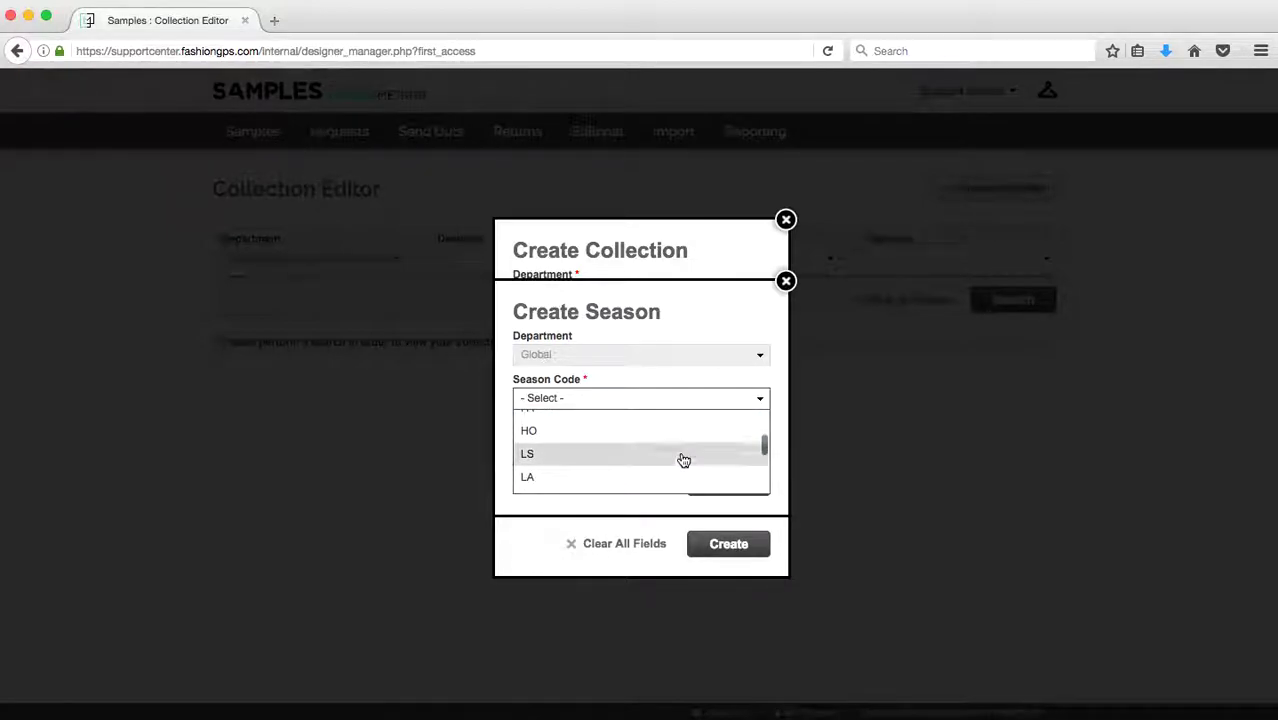
scroll(683, 460, down, 1)
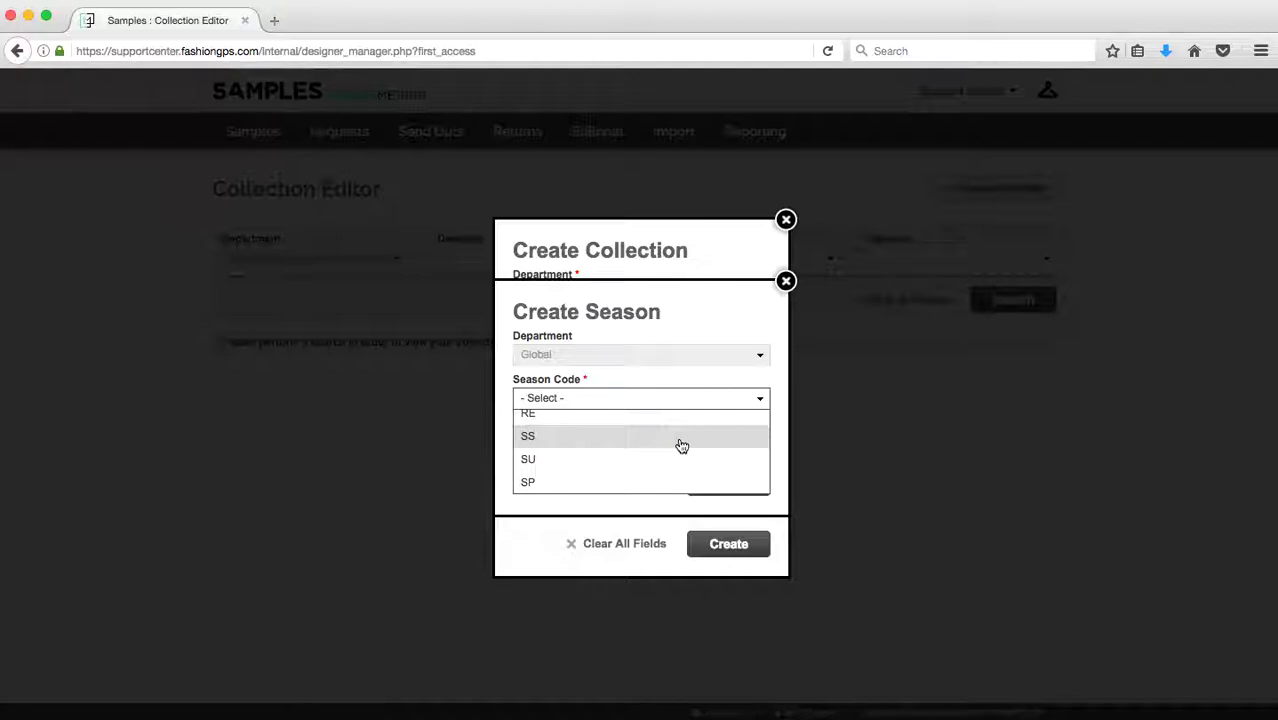
scroll(681, 446, up, 3)
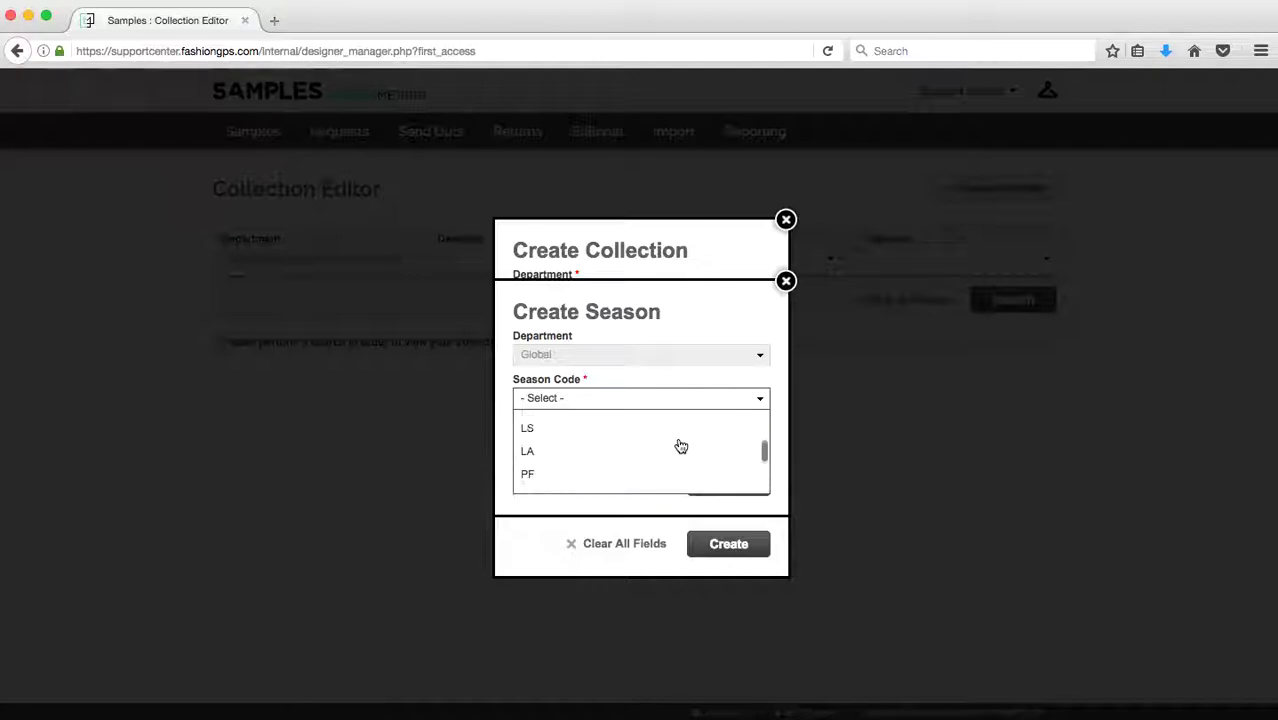
scroll(680, 446, down, 4)
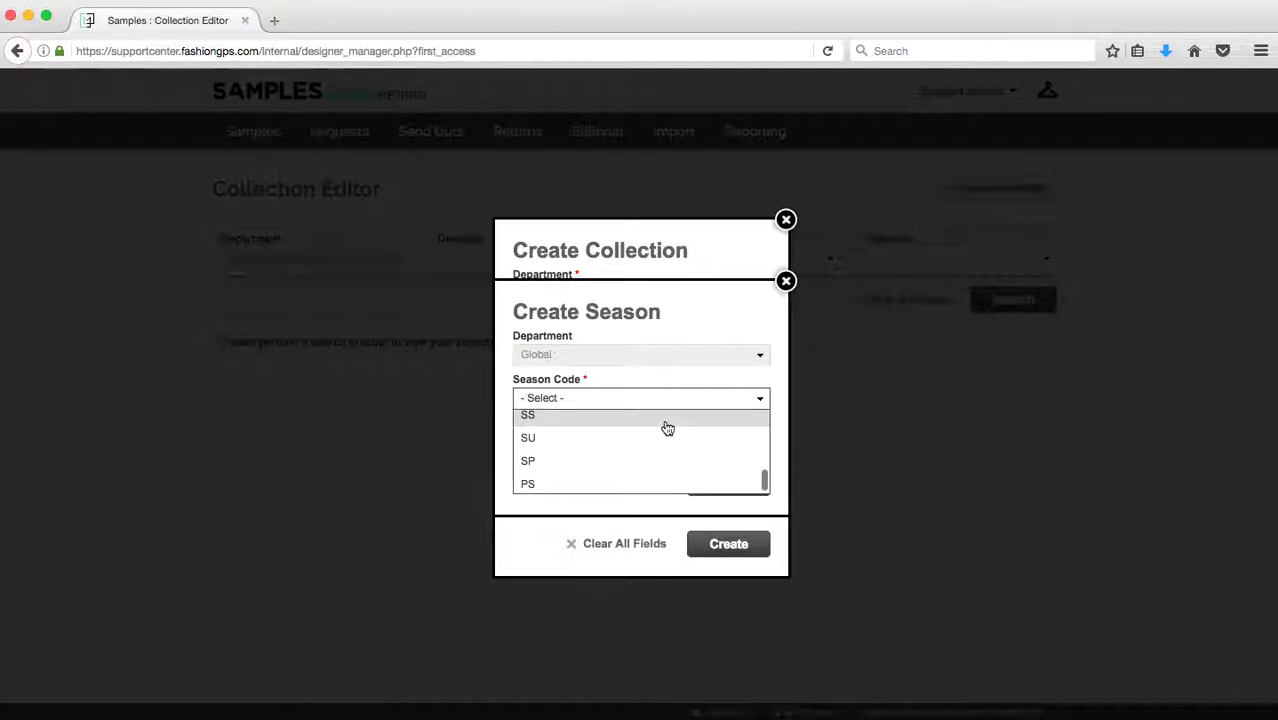
click(666, 426)
click(656, 450)
scroll(650, 420, down, 2)
click(649, 410)
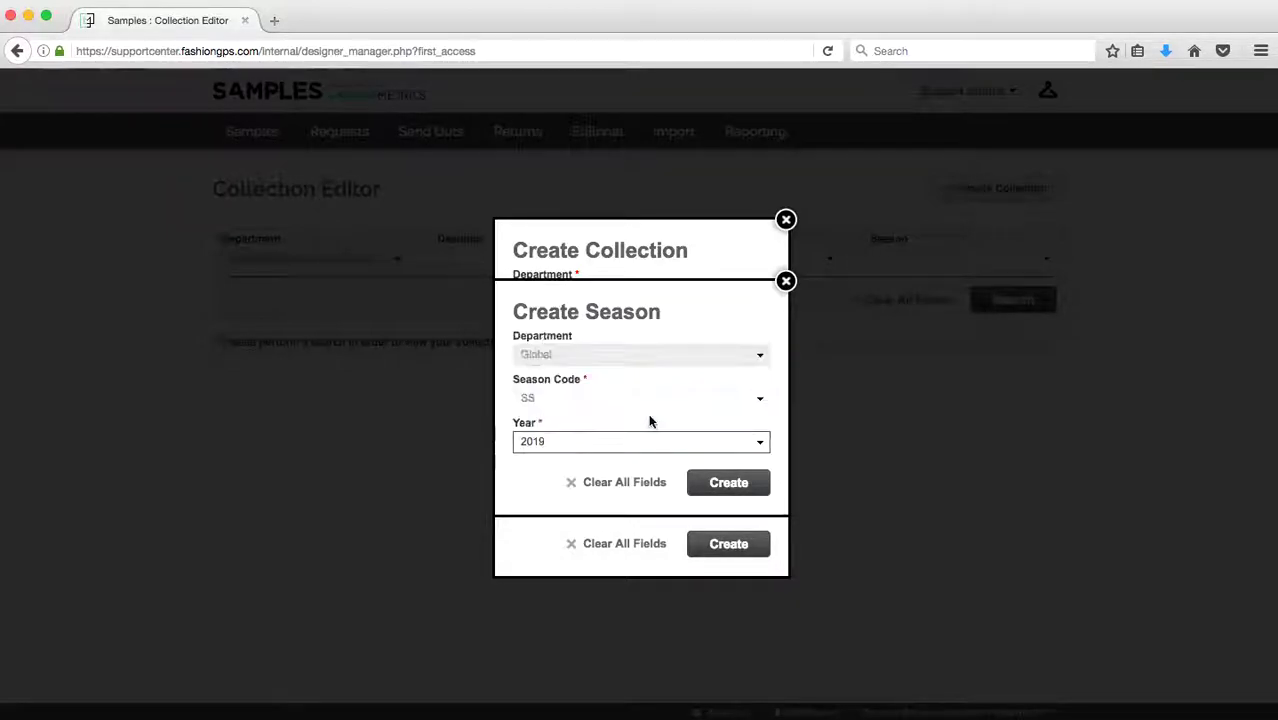
click(750, 485)
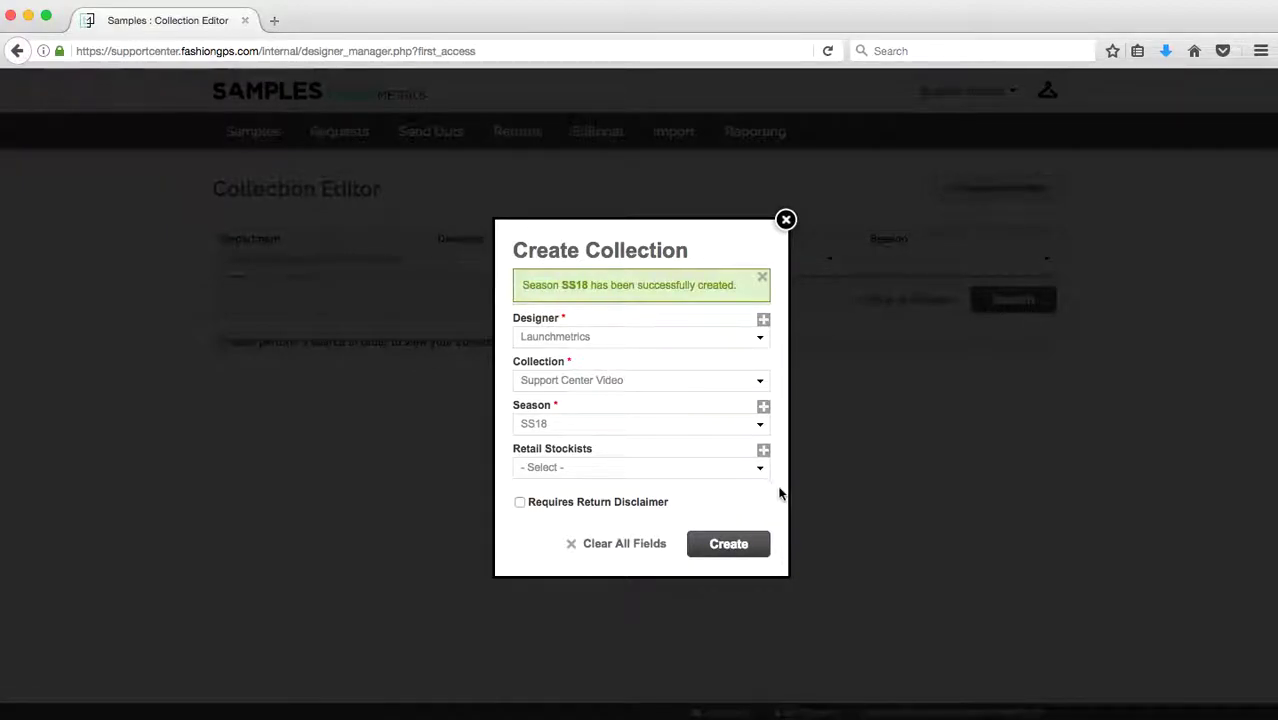
Create the collection with the entered details and search the department's collections without any further filters
click(762, 278)
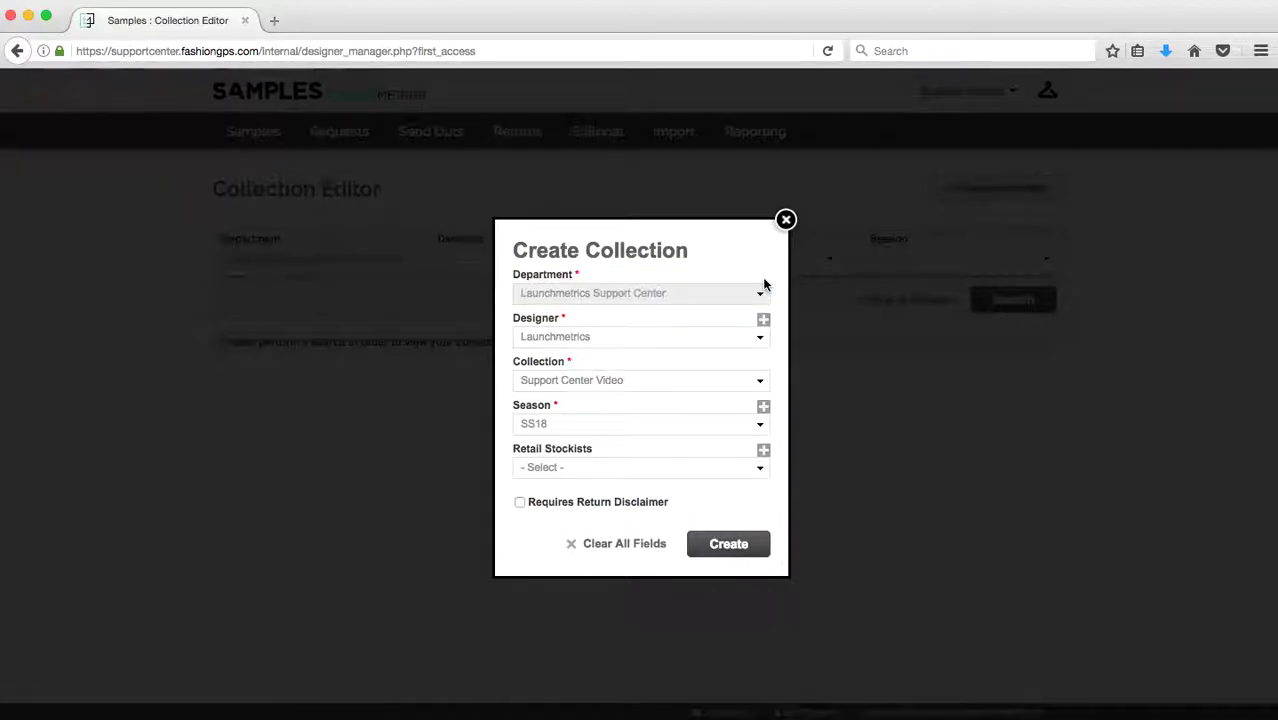
click(733, 544)
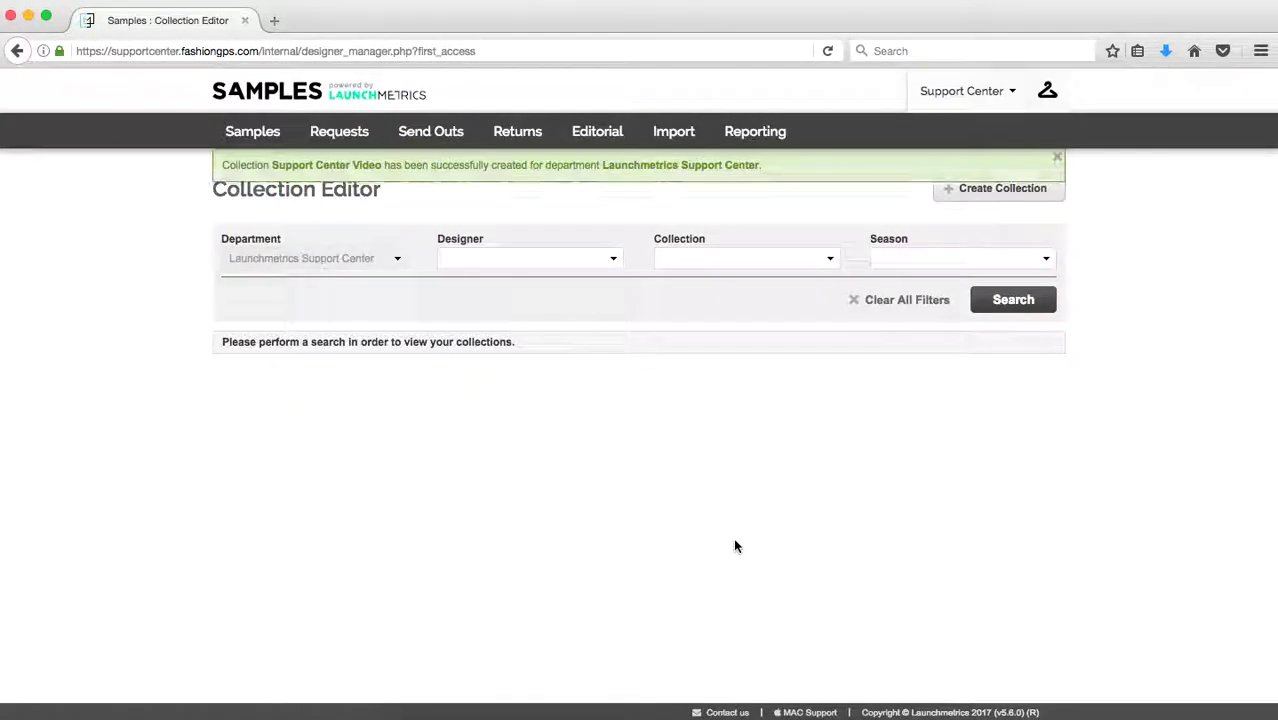
click(1013, 300)
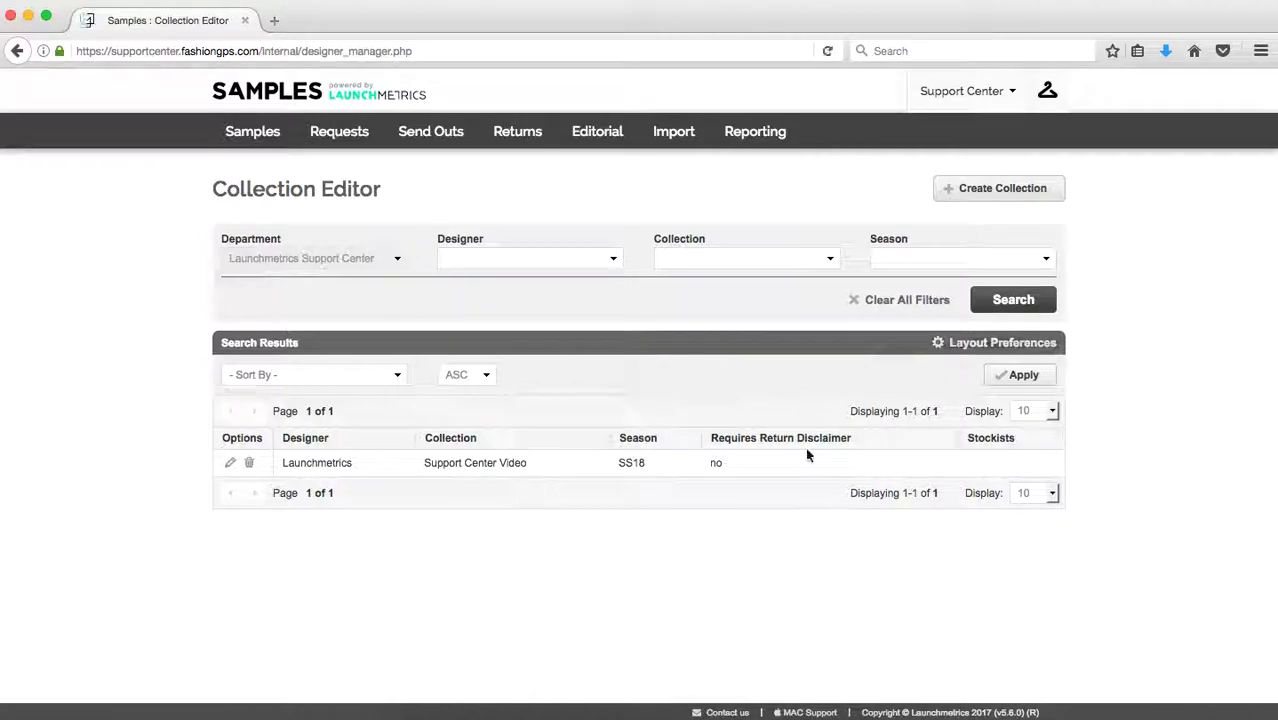